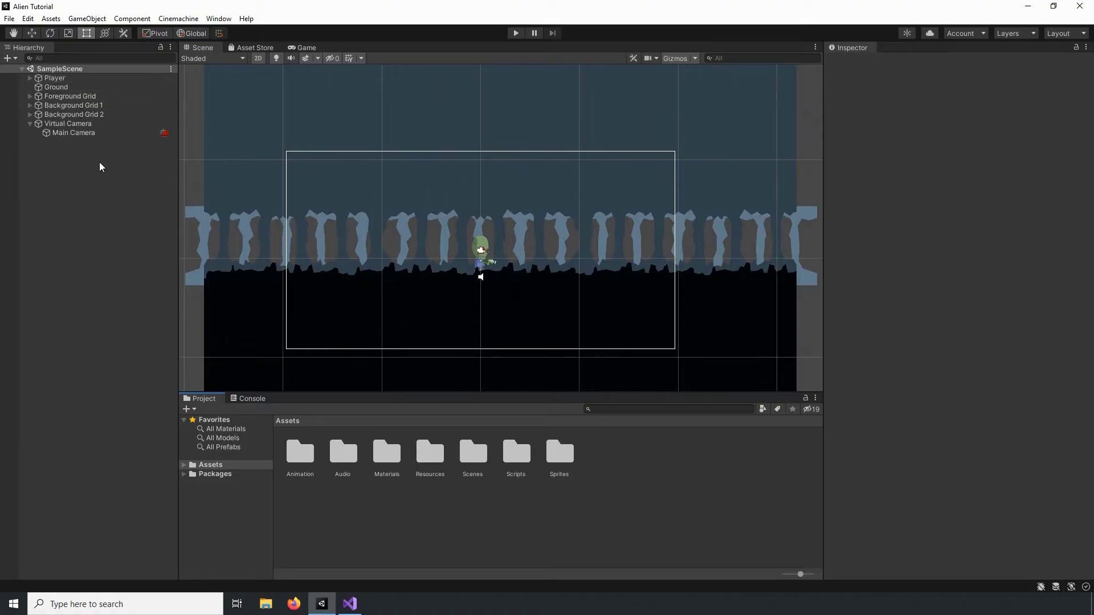
Step: Search 'universal' in the Package Manager and install Universal RP 8.2.0 from the Unity Registry
{"action": "scroll", "coordinate": [562, 284], "scroll_direction": "down", "scroll_amount": 1}
{"action": "mouse_move", "coordinate": [562, 283]}
{"action": "middle_mouse_down"}
{"action": "mouse_move", "coordinate": [586, 273]}
{"action": "mouse_move", "coordinate": [557, 269]}
{"action": "middle_mouse_up"}
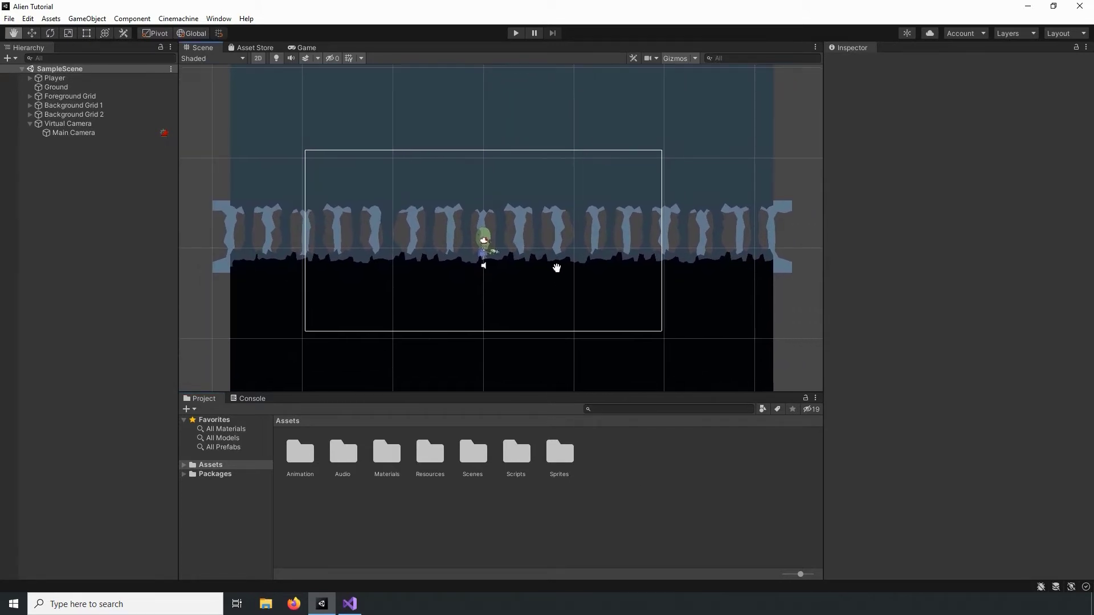
{"action": "left_click", "coordinate": [219, 18]}
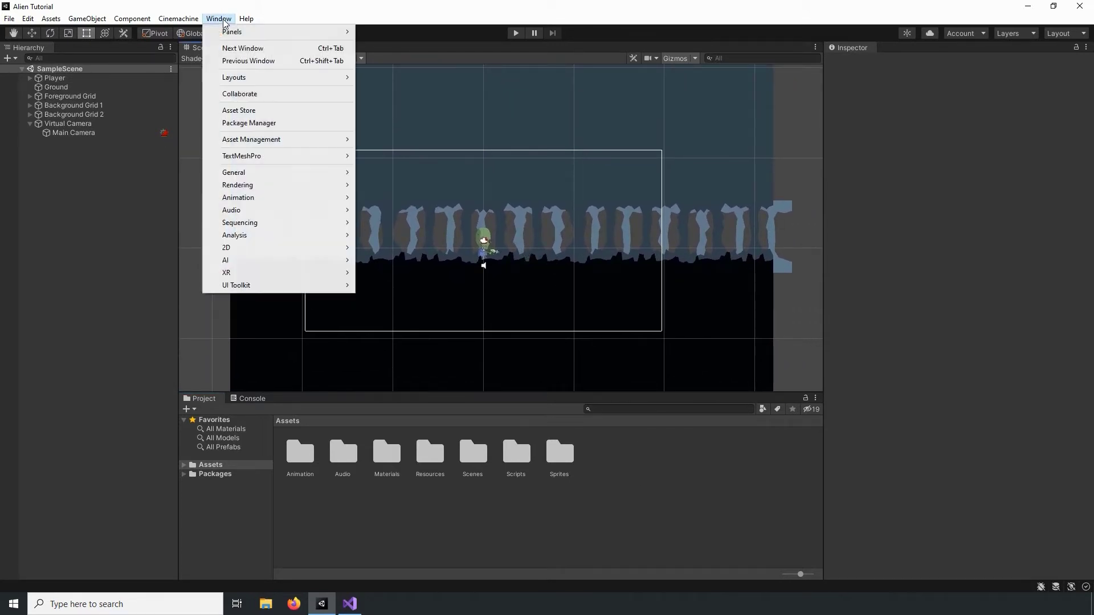
{"action": "left_click", "coordinate": [256, 124]}
{"action": "left_click", "coordinate": [749, 159]}
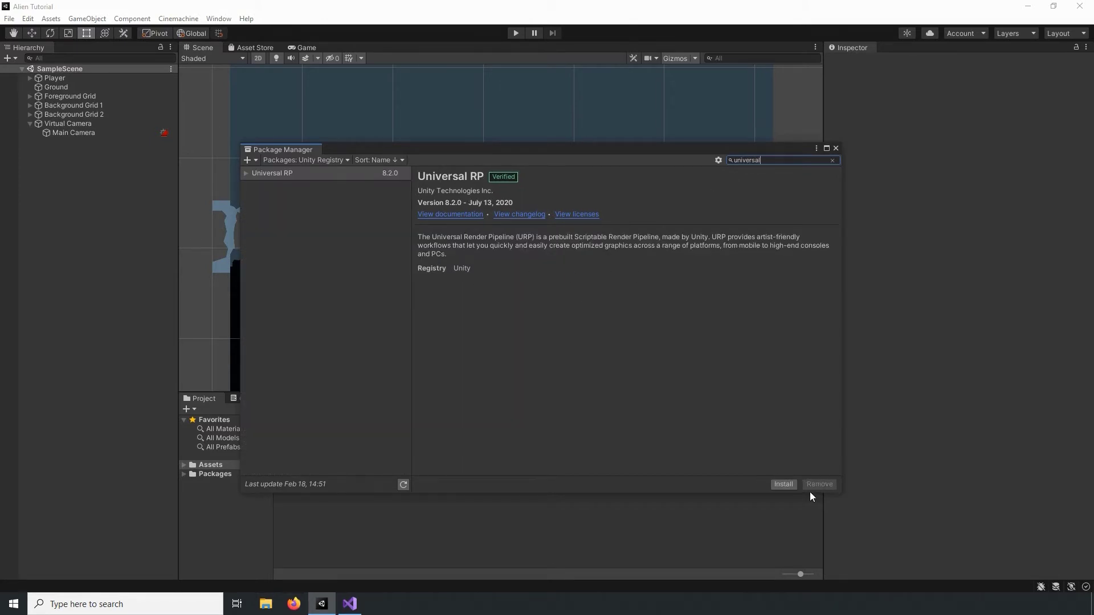
{"action": "left_click", "coordinate": [783, 484]}
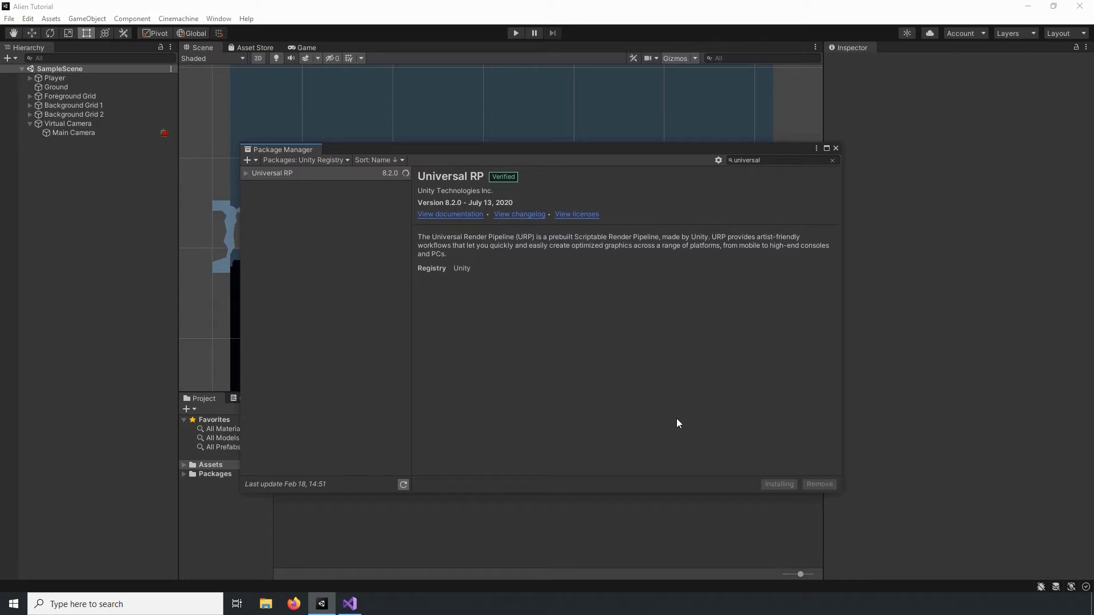
{"action": "left_click_drag", "start_coordinate": [502, 148], "coordinate": [496, 153]}
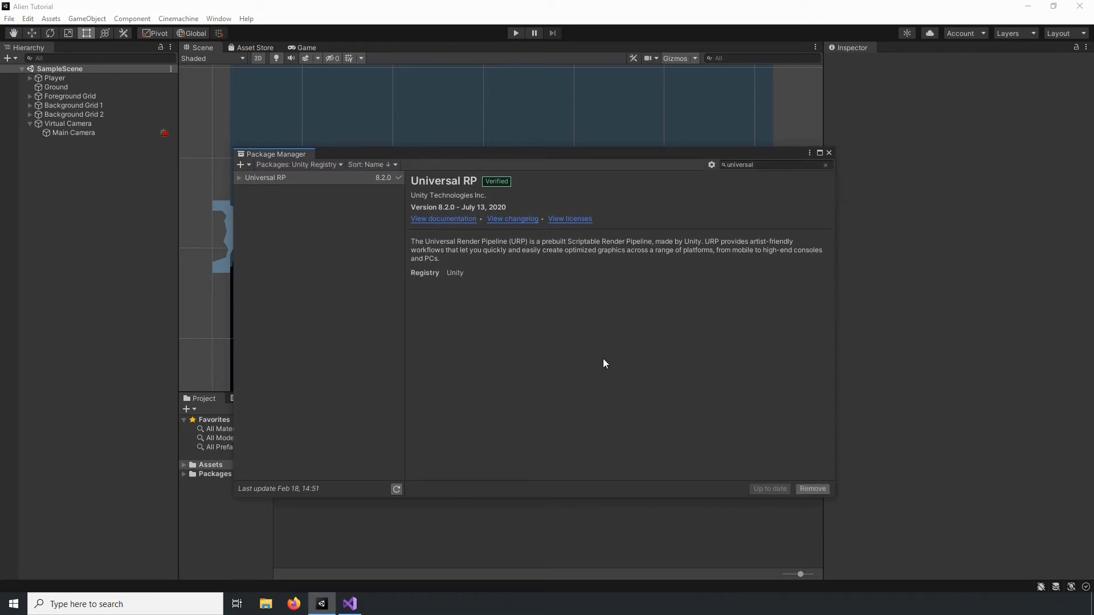
Step: Create a Universal Render Pipeline Pipeline Asset in Assets, keeping its default name
{"action": "left_click", "coordinate": [829, 153]}
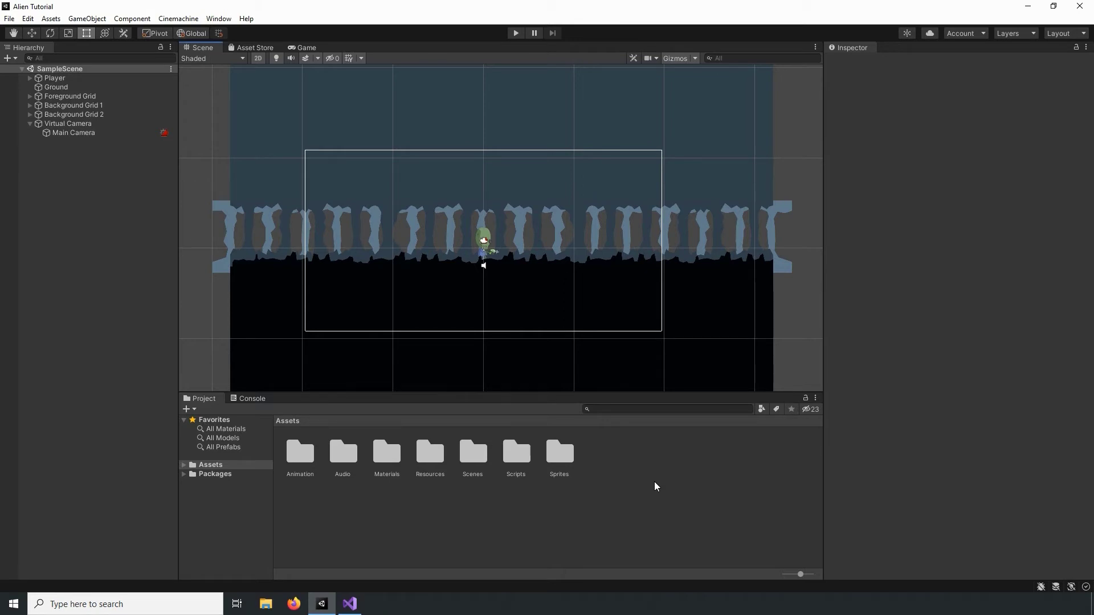
{"action": "right_click", "coordinate": [623, 487]}
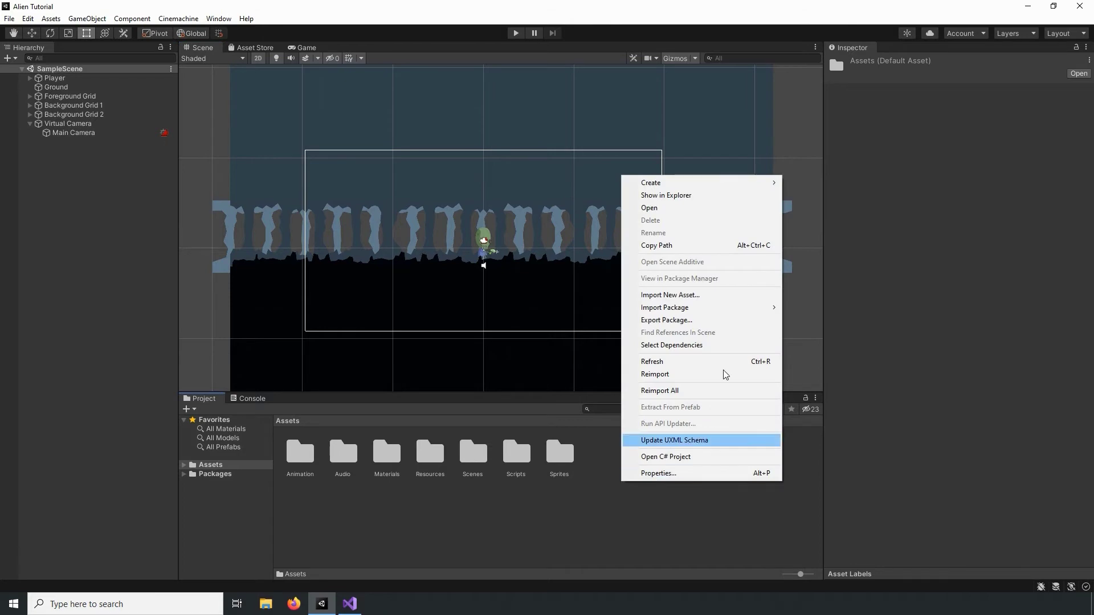
{"action": "mouse_move", "coordinate": [686, 186]}
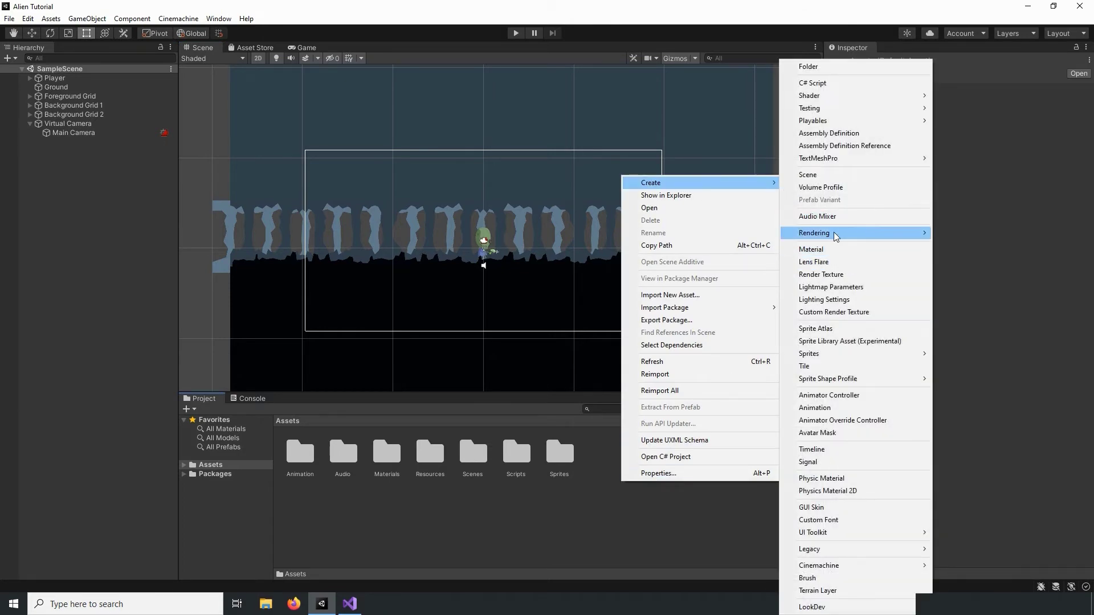
{"action": "mouse_move", "coordinate": [805, 234]}
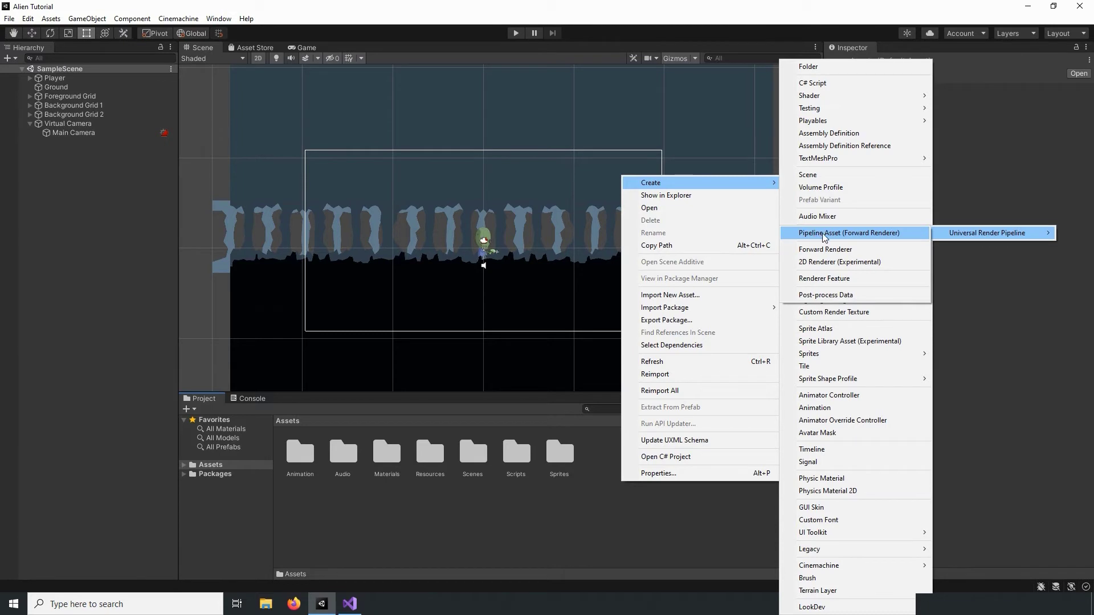
{"action": "left_click", "coordinate": [822, 238]}
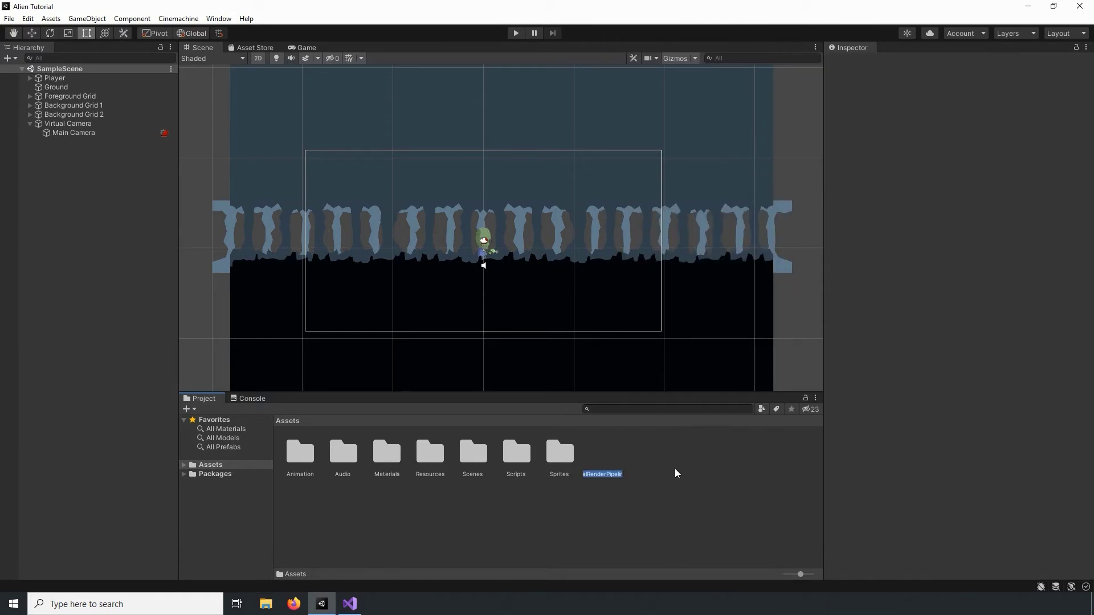
{"action": "key", "text": "End"}
{"action": "key", "text": "Home"}
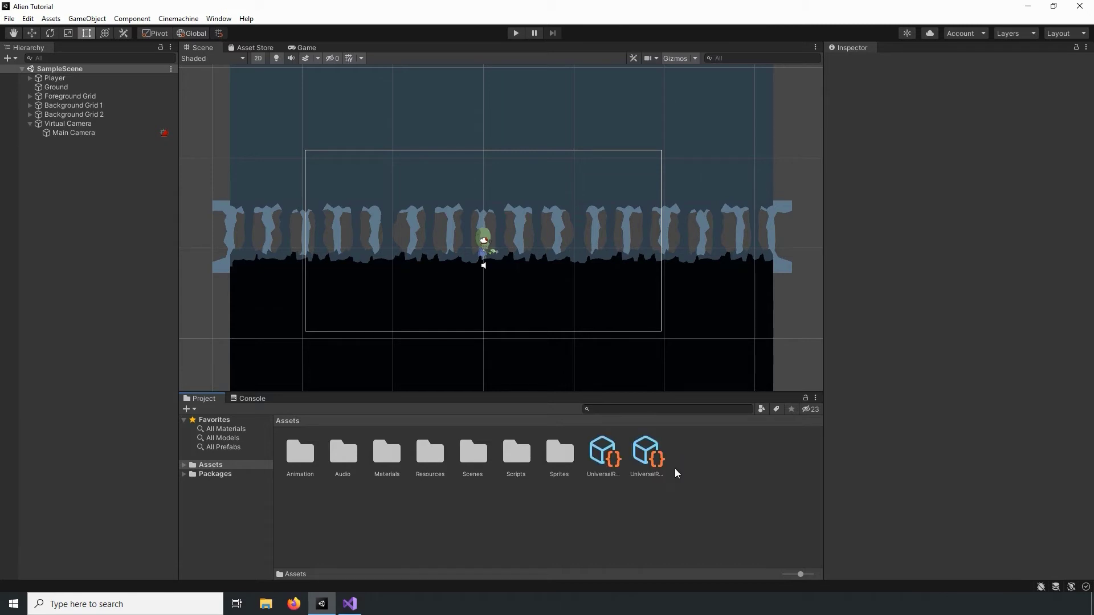
Step: Delete the forward renderer asset generated alongside the pipeline asset
{"action": "left_click", "coordinate": [603, 459]}
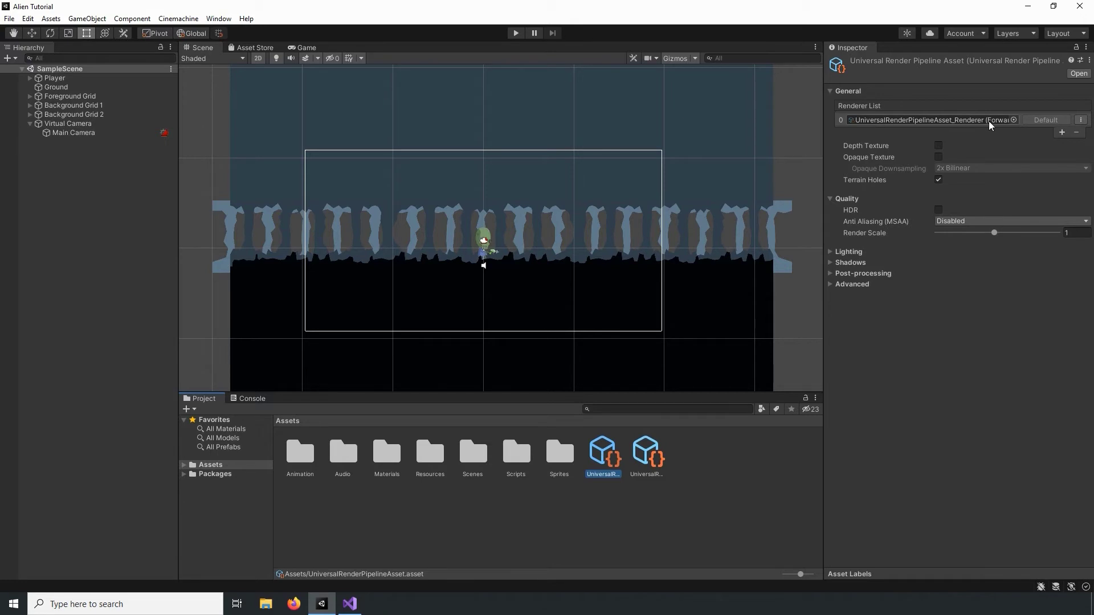
{"action": "left_click", "coordinate": [657, 462]}
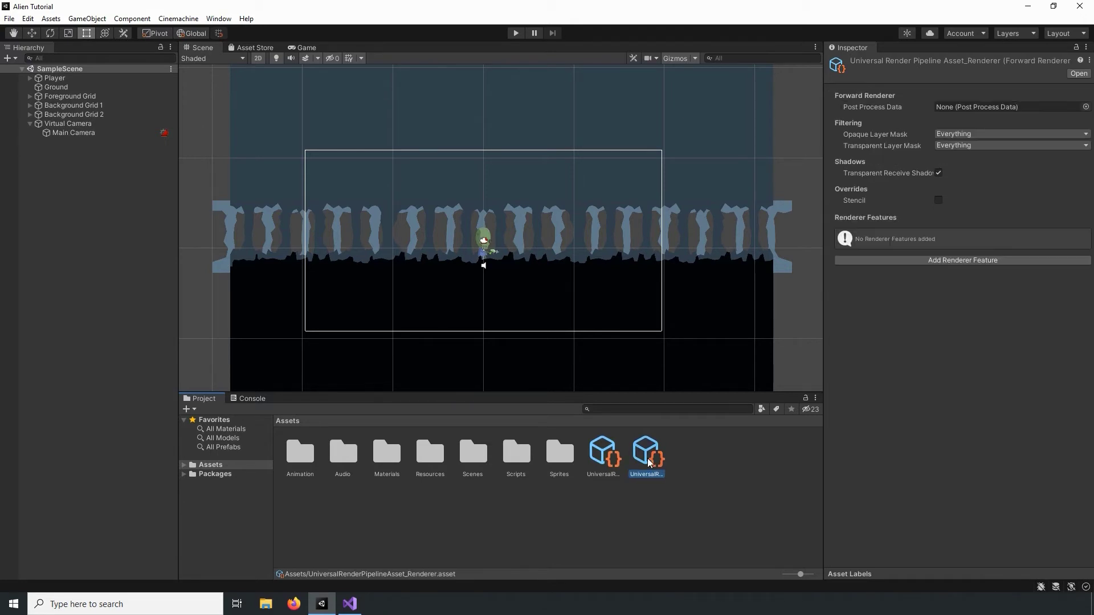
{"action": "key", "text": "Delete"}
{"action": "key", "text": "Return"}
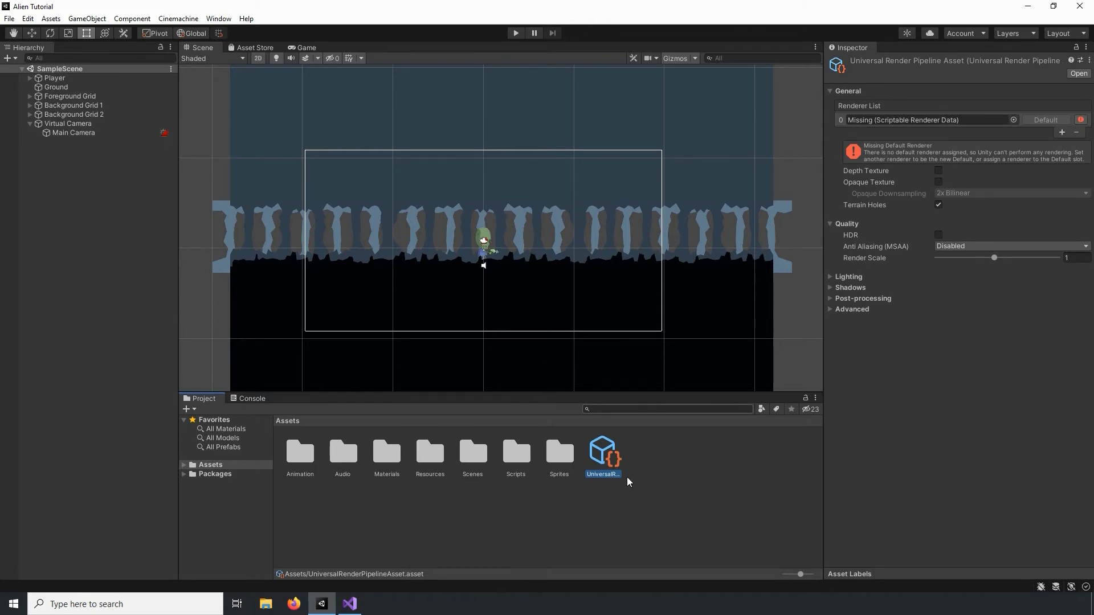
Step: Create a 2D Renderer asset named '2D Renderer Data' in Assets
{"action": "right_click", "coordinate": [294, 495]}
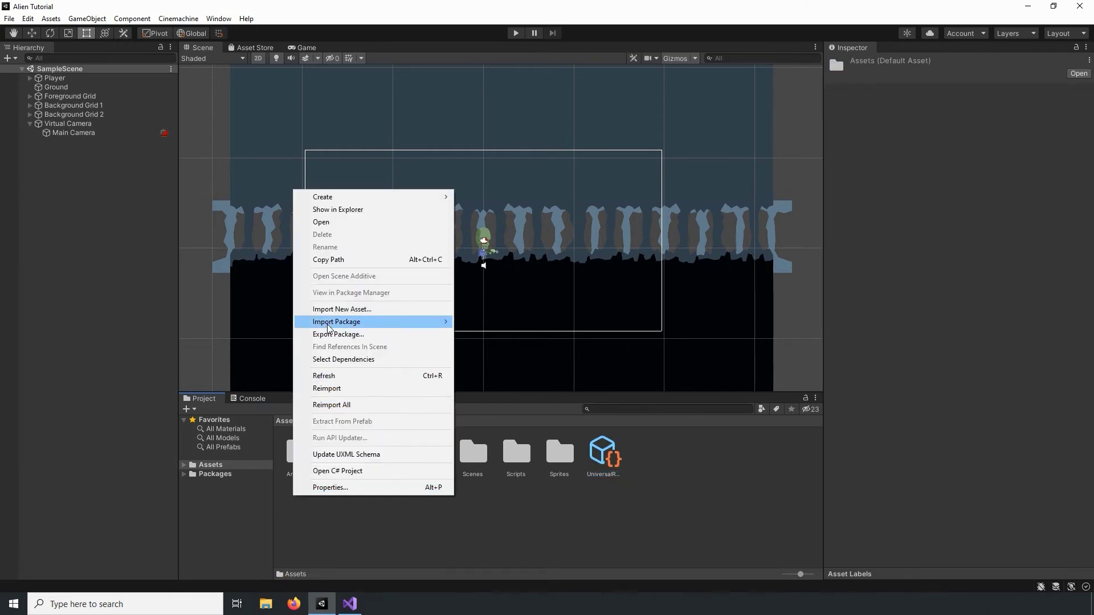
{"action": "mouse_move", "coordinate": [358, 198]}
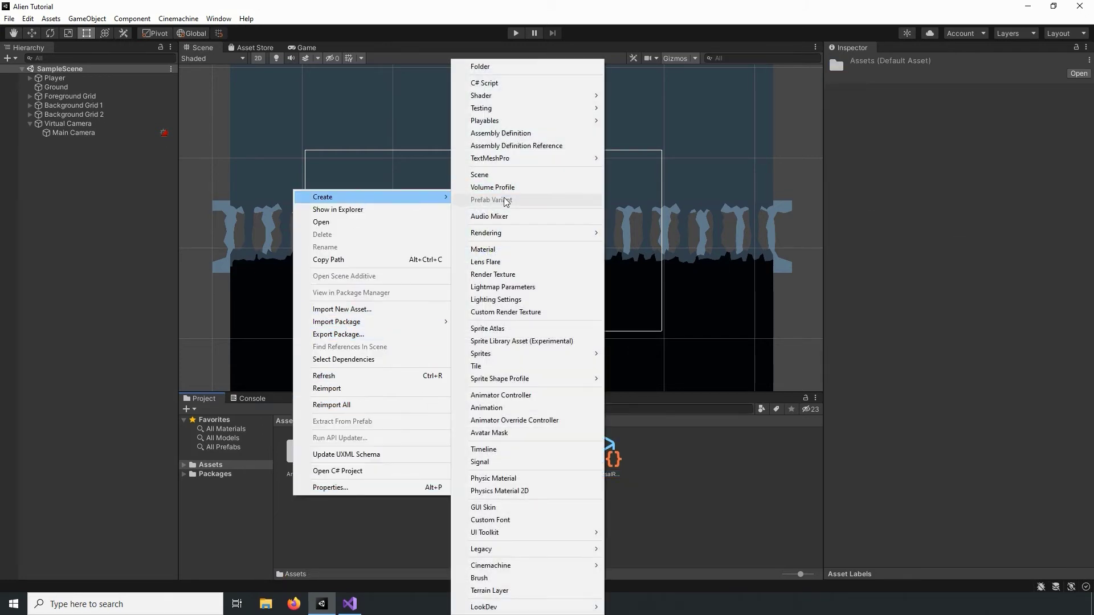
{"action": "mouse_move", "coordinate": [501, 233]}
{"action": "mouse_move", "coordinate": [664, 234]}
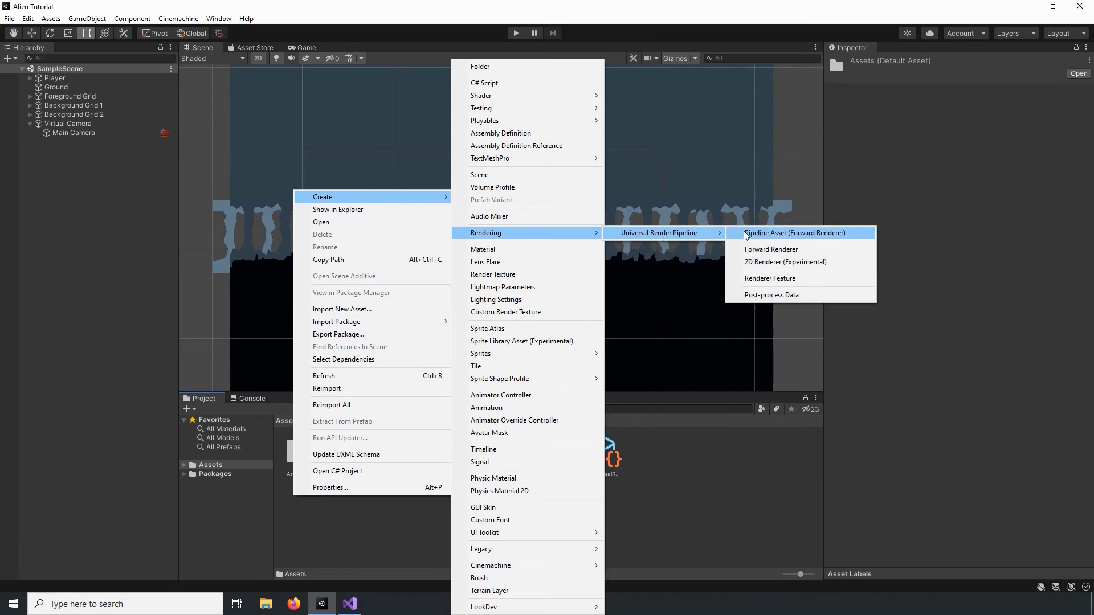
{"action": "left_click", "coordinate": [773, 262]}
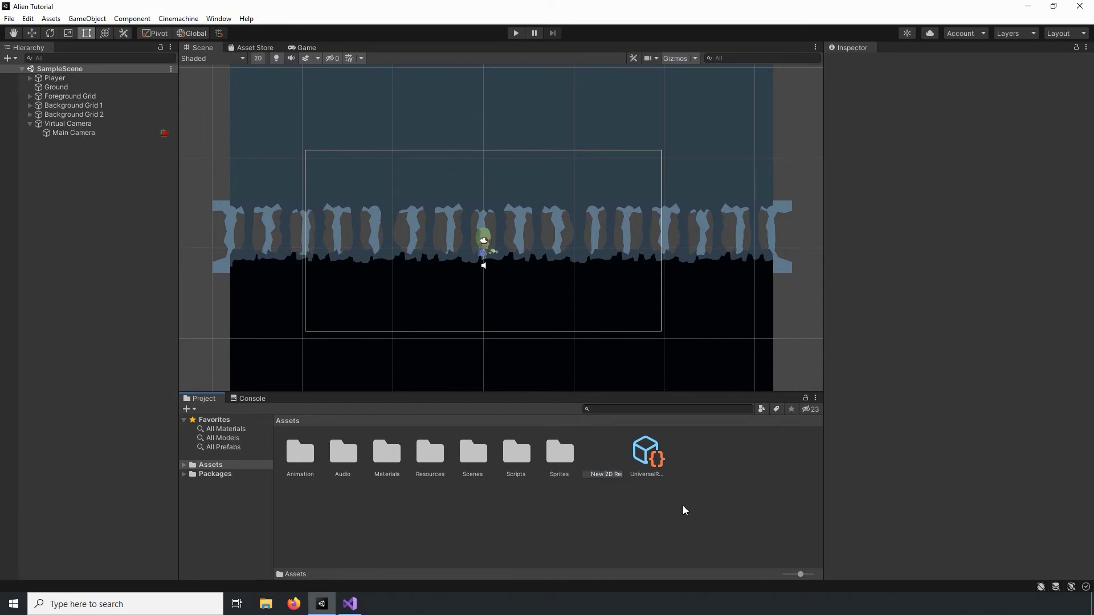
{"action": "key", "text": "BackSpace"}
{"action": "key", "text": "BackSpace"}
{"action": "key", "text": "BackSpace"}
{"action": "key", "text": "BackSpace"}
{"action": "key", "text": "Return"}
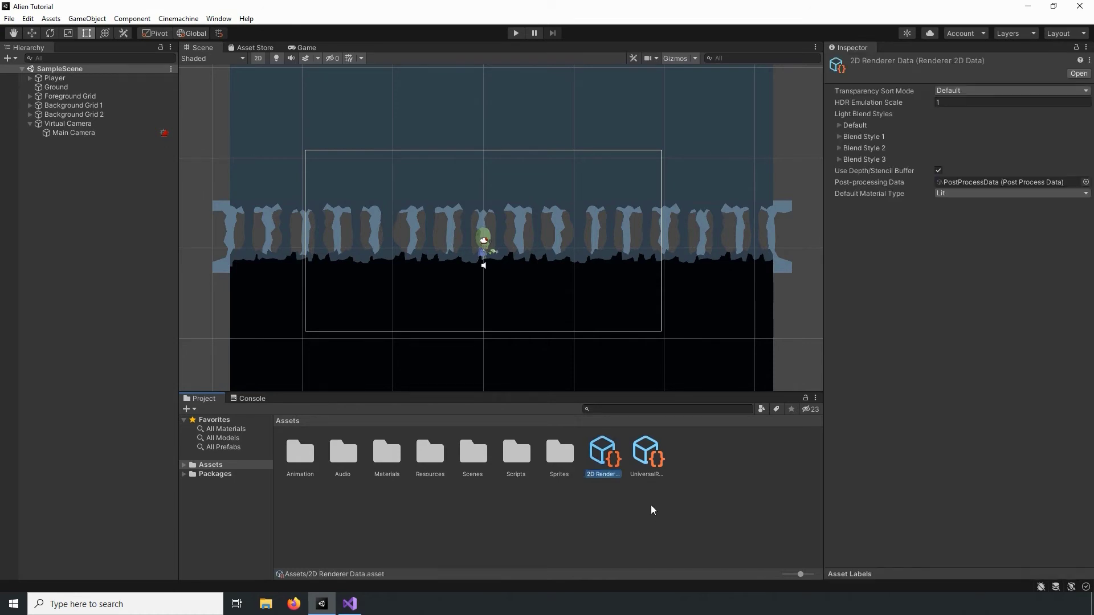
Step: Assign 2D Renderer Data to the pipeline asset's Renderer List slot
{"action": "left_click", "coordinate": [646, 456]}
{"action": "left_click_drag", "start_coordinate": [603, 456], "coordinate": [915, 121]}
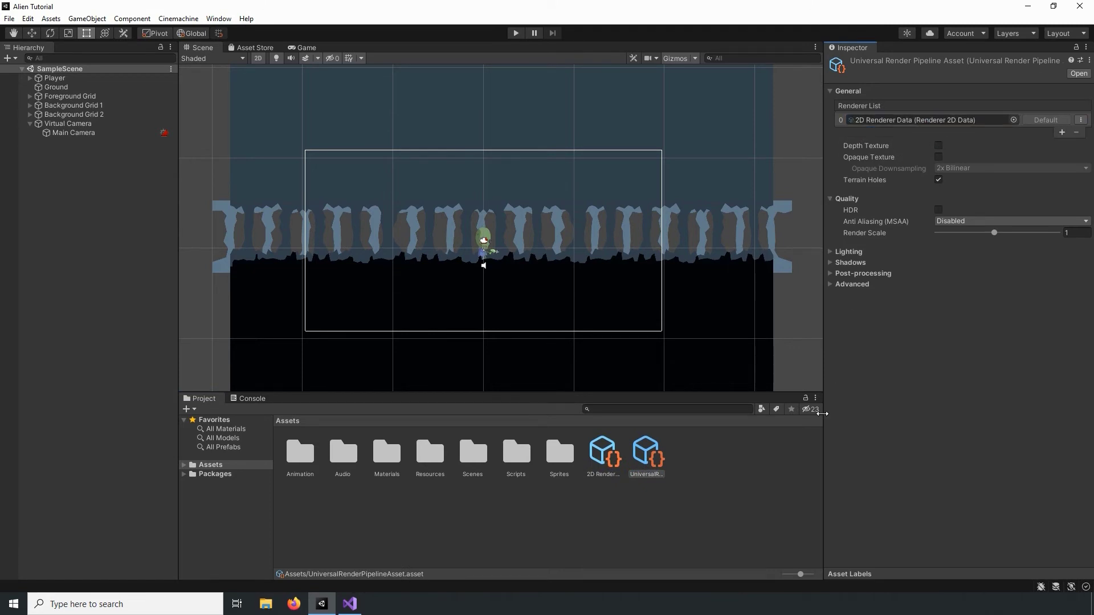
{"action": "left_click", "coordinate": [774, 494]}
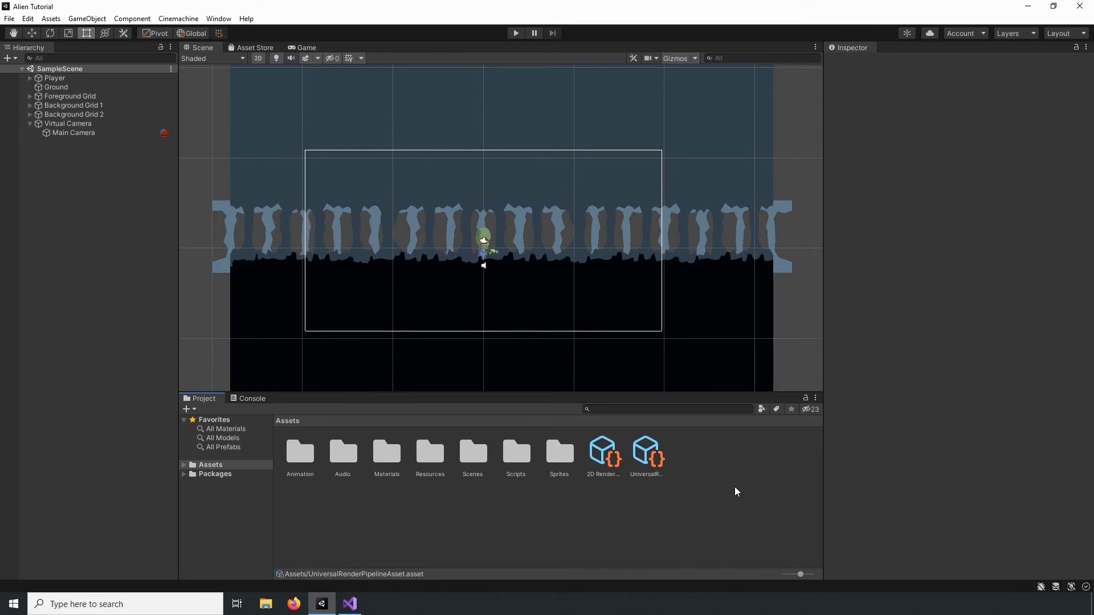
Step: Set UniversalRenderPipelineAsset as Graphics' Scriptable Render Pipeline, then close Project and Build Settings
{"action": "left_click", "coordinate": [9, 18]}
{"action": "left_click", "coordinate": [25, 132]}
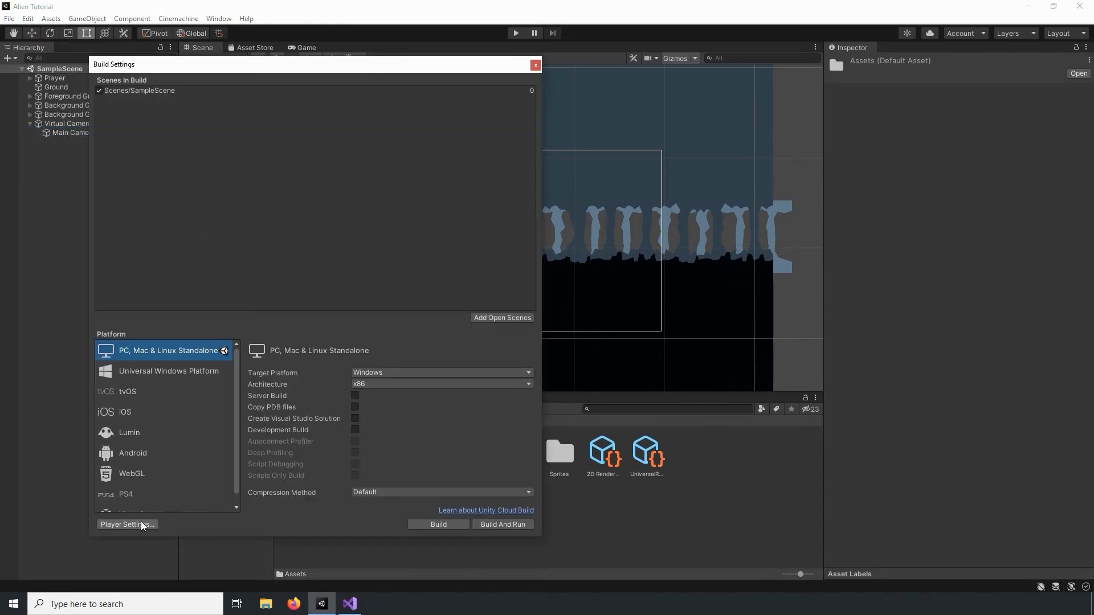
{"action": "left_click", "coordinate": [146, 523]}
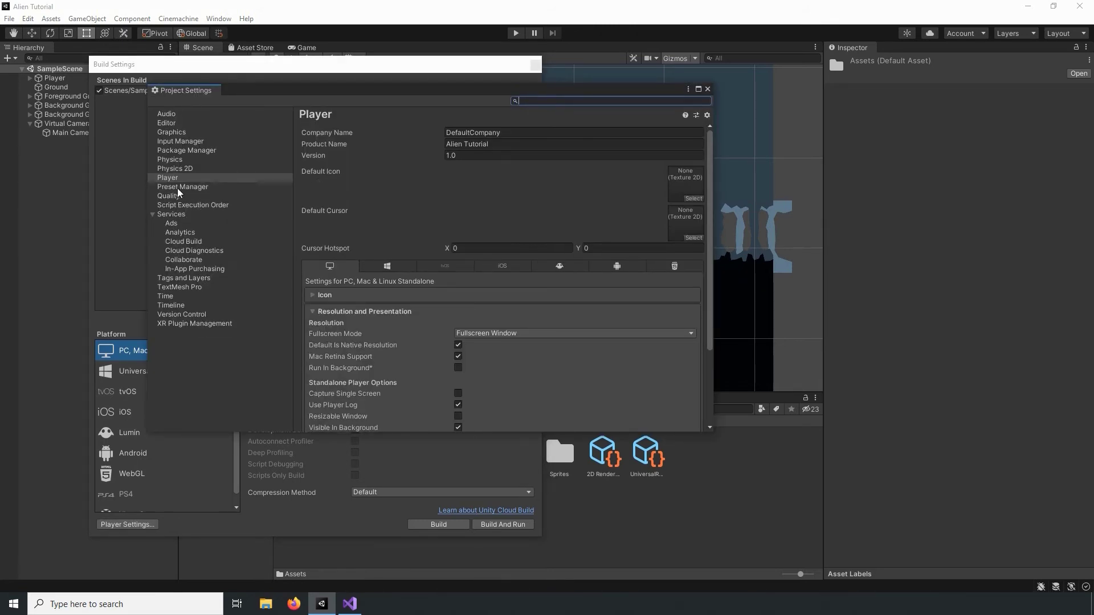
{"action": "left_click", "coordinate": [171, 133]}
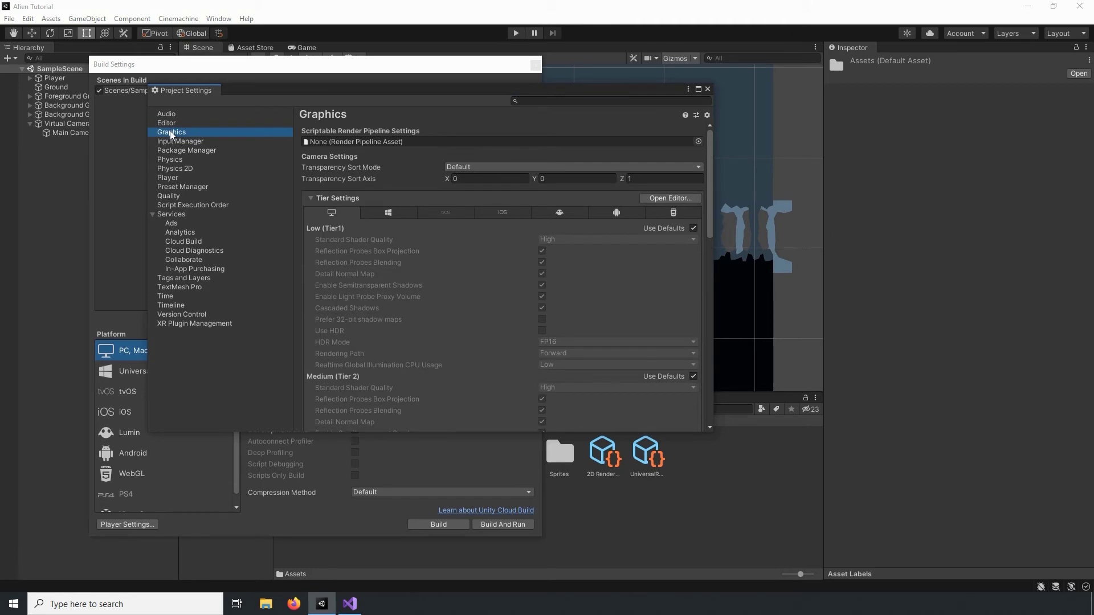
{"action": "left_click_drag", "start_coordinate": [653, 458], "coordinate": [421, 144]}
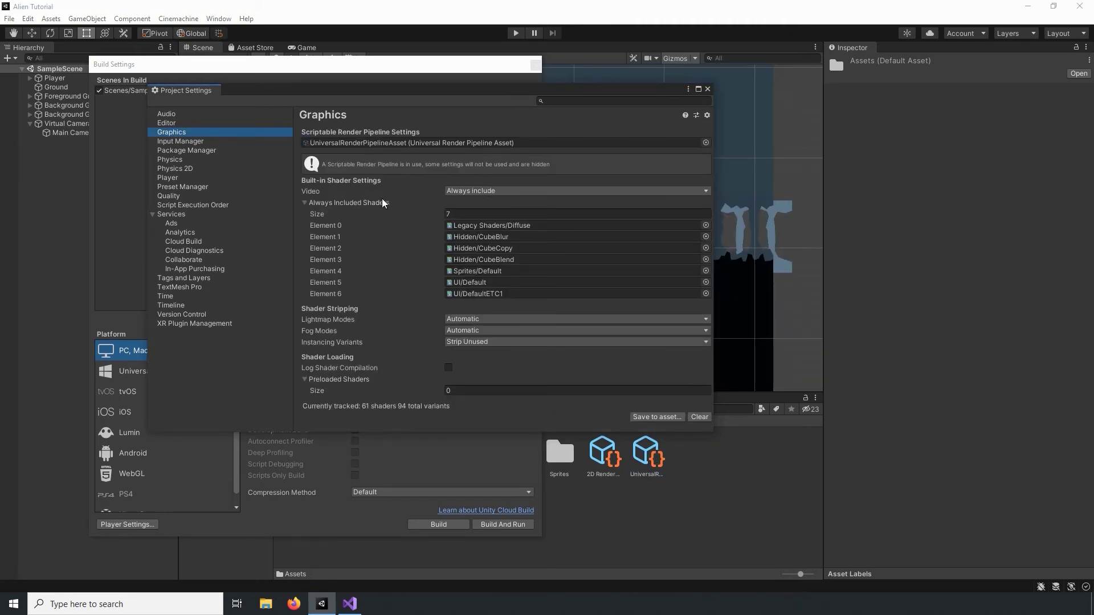
{"action": "left_click", "coordinate": [707, 90]}
{"action": "left_click", "coordinate": [535, 65]}
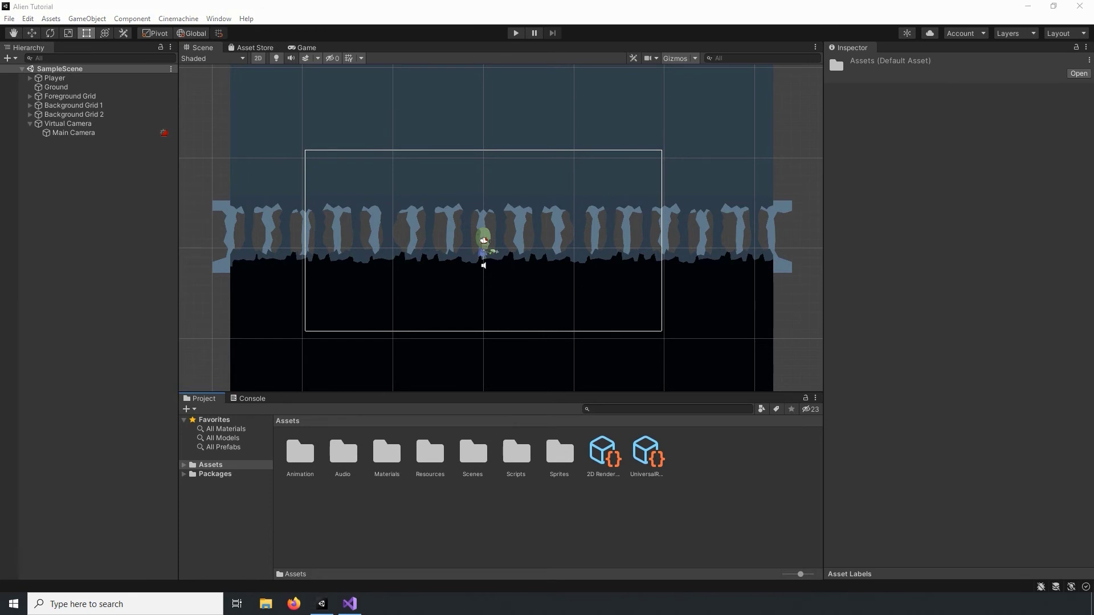
Step: Add a Volume component to the Virtual Camera, collapsing its existing components
{"action": "left_click", "coordinate": [445, 524]}
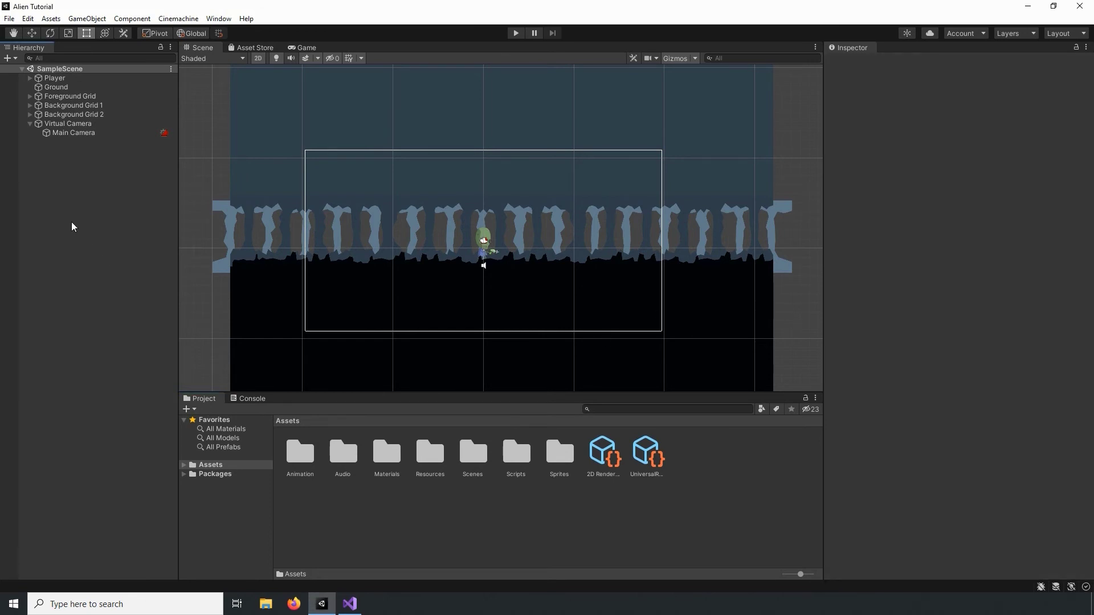
{"action": "left_click", "coordinate": [67, 123]}
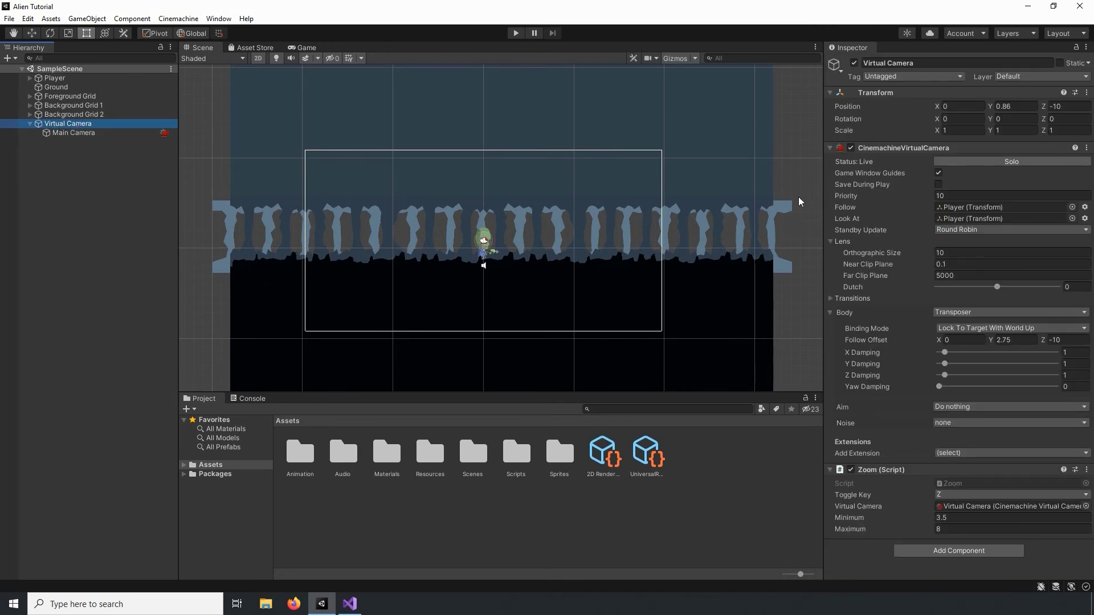
{"action": "left_click", "coordinate": [830, 153]}
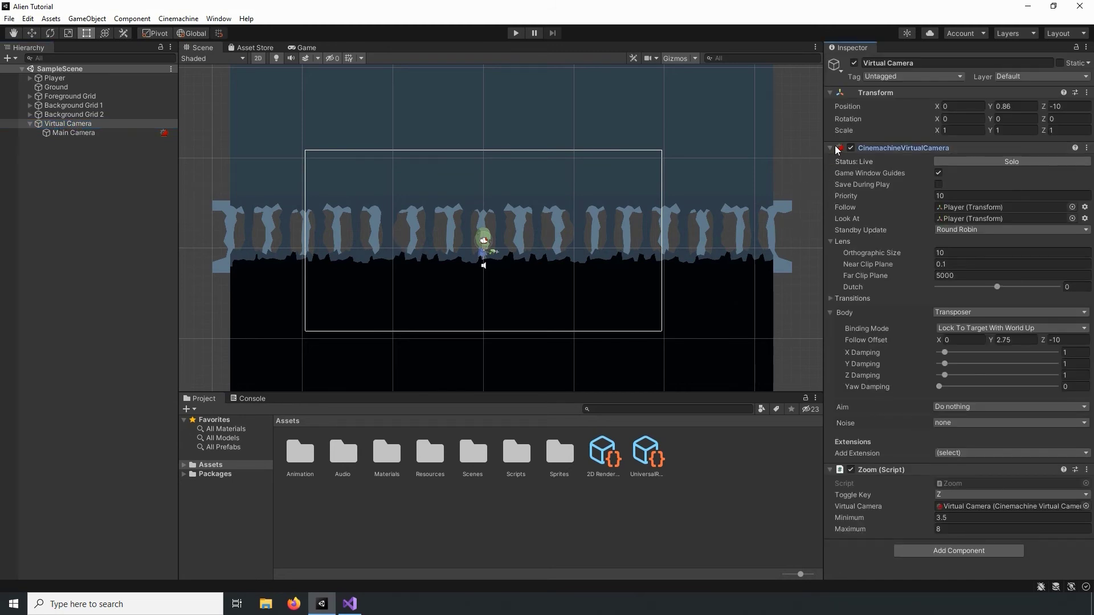
{"action": "left_click", "coordinate": [838, 149]}
{"action": "left_click", "coordinate": [838, 160]}
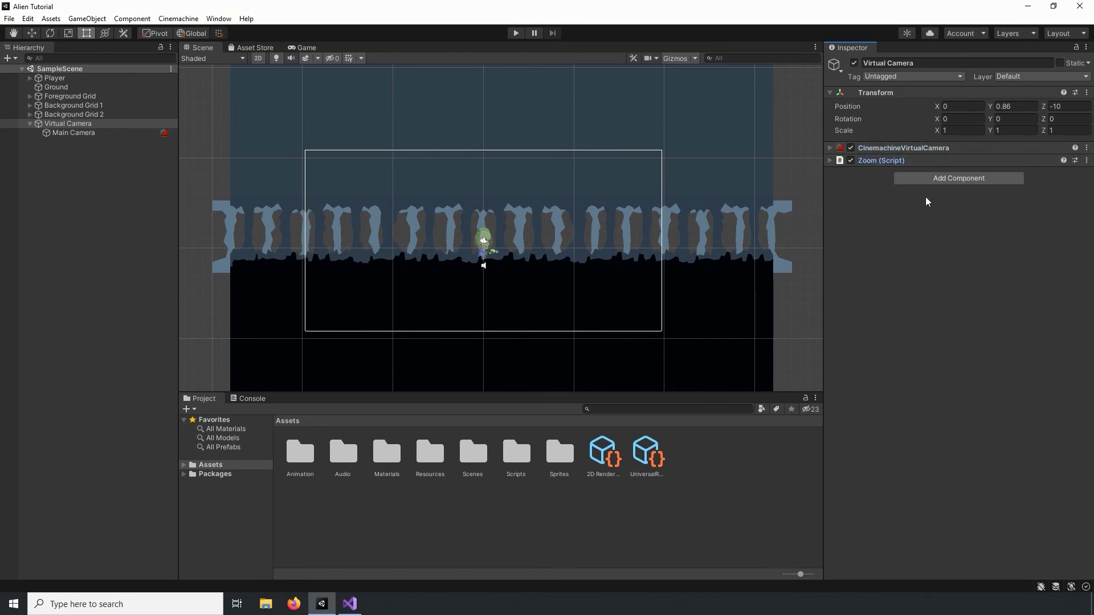
{"action": "left_click", "coordinate": [946, 178]}
{"action": "type", "text": "volume"}
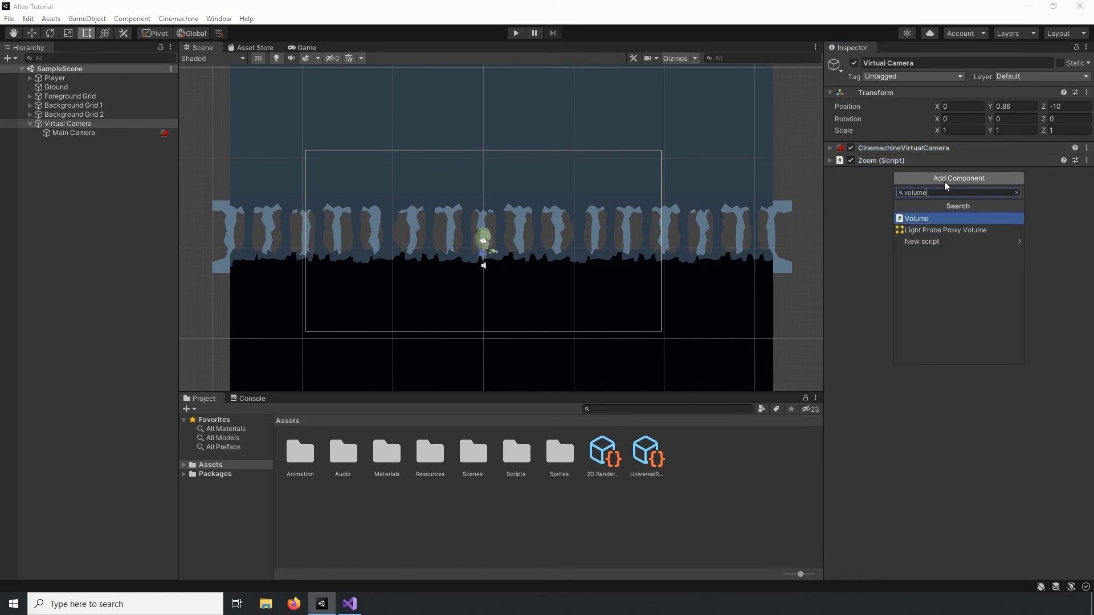
{"action": "key", "text": "Return"}
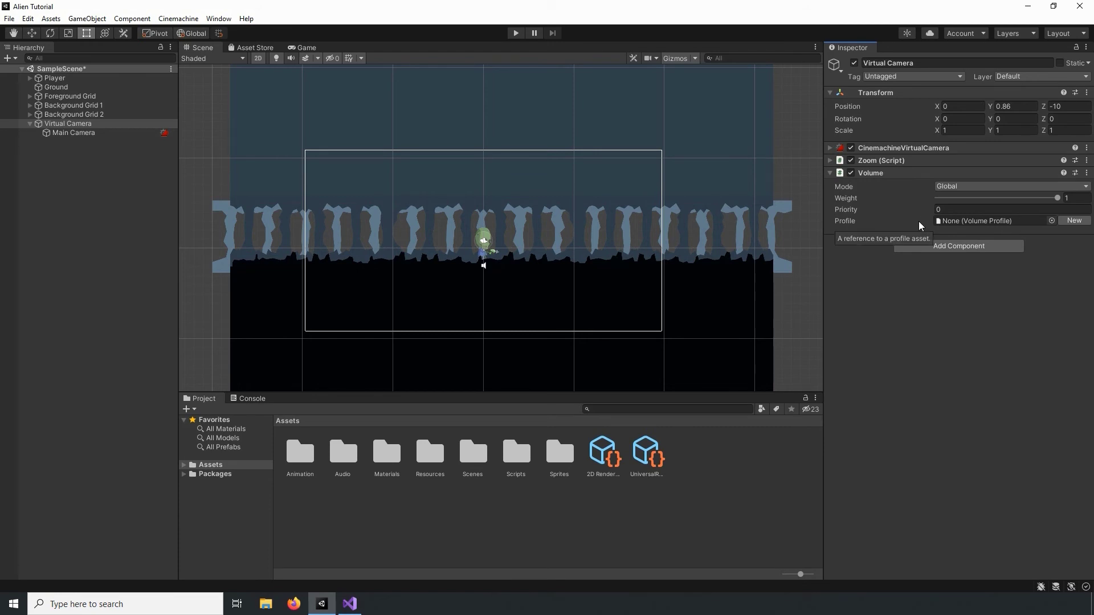
Step: Create a new Volume profile and add a Post-processing Vignette override to it
{"action": "left_click", "coordinate": [1073, 221]}
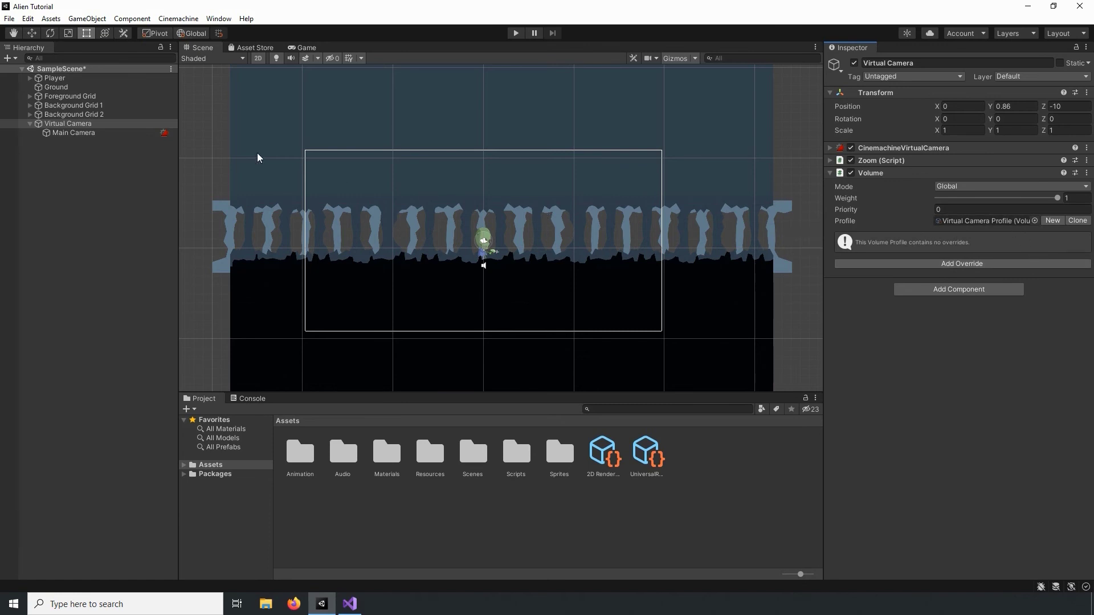
{"action": "left_click", "coordinate": [939, 264]}
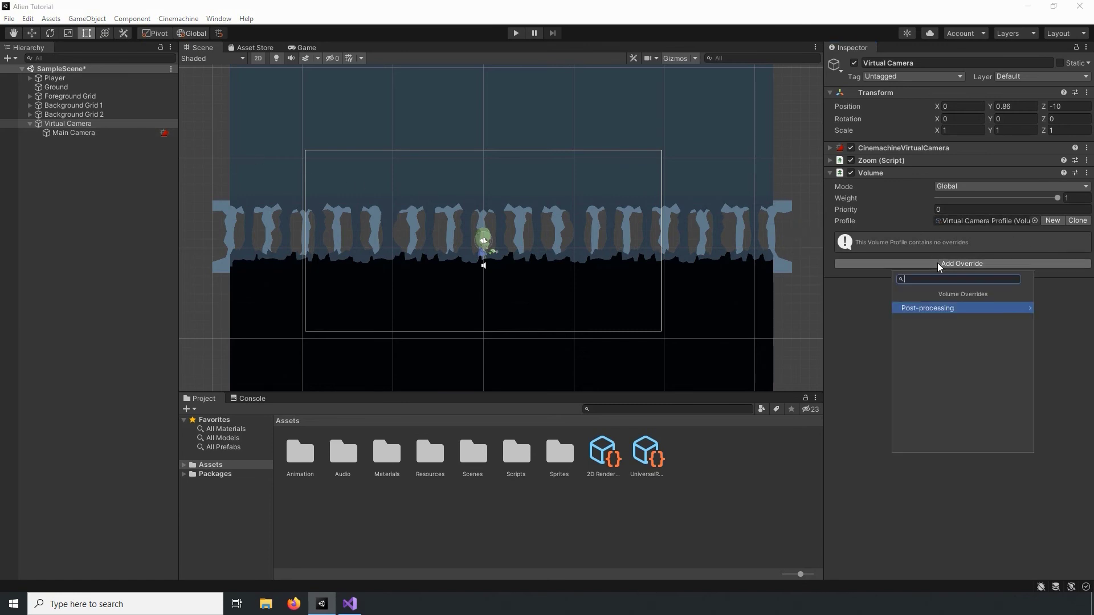
{"action": "left_click", "coordinate": [939, 308]}
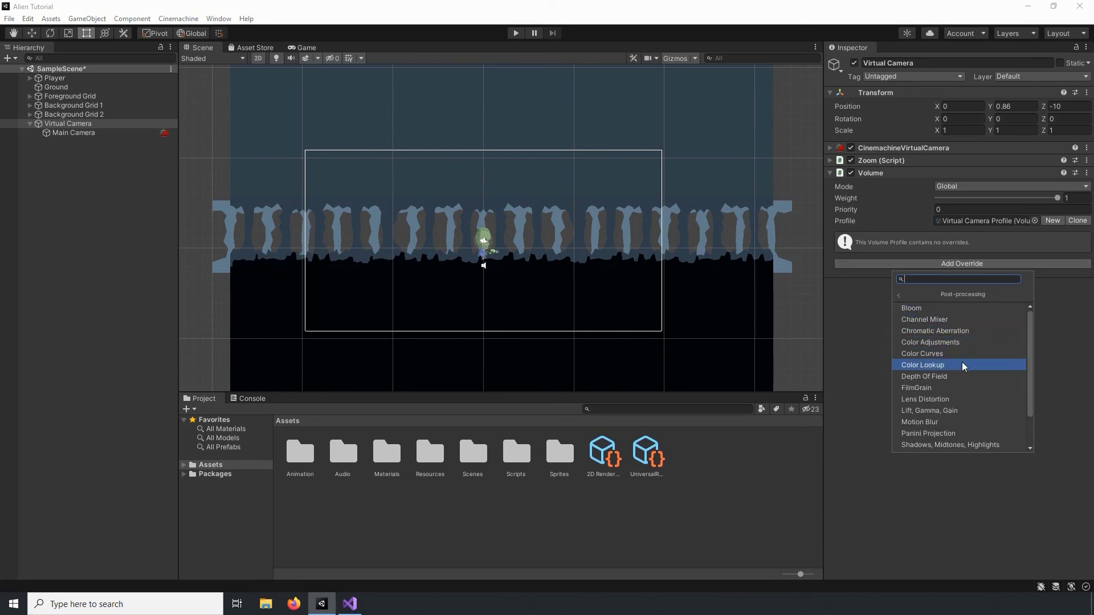
{"action": "scroll", "coordinate": [969, 402], "scroll_direction": "down", "scroll_amount": 3}
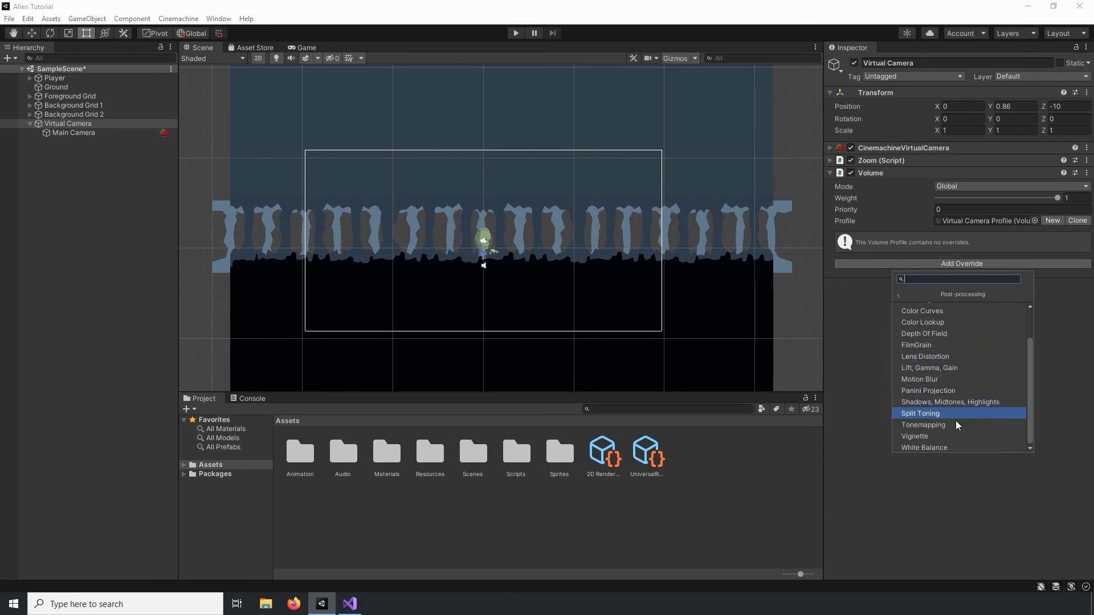
{"action": "left_click", "coordinate": [916, 437]}
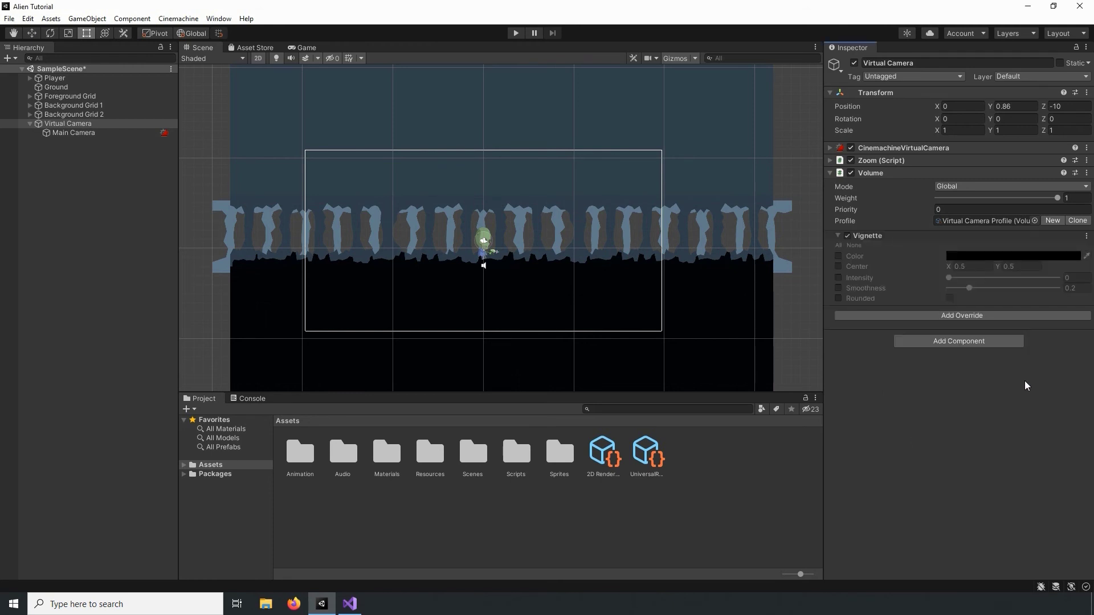
Step: Enable the Vignette's Color and Intensity settings and set Intensity to 0.566
{"action": "left_click", "coordinate": [838, 256]}
{"action": "left_click", "coordinate": [838, 278]}
{"action": "left_click_drag", "start_coordinate": [949, 278], "coordinate": [1010, 280]}
Step: With the Game view shown, set Main Camera's Renderer to 2D Renderer Data and enable Post Processing
{"action": "left_click", "coordinate": [313, 51]}
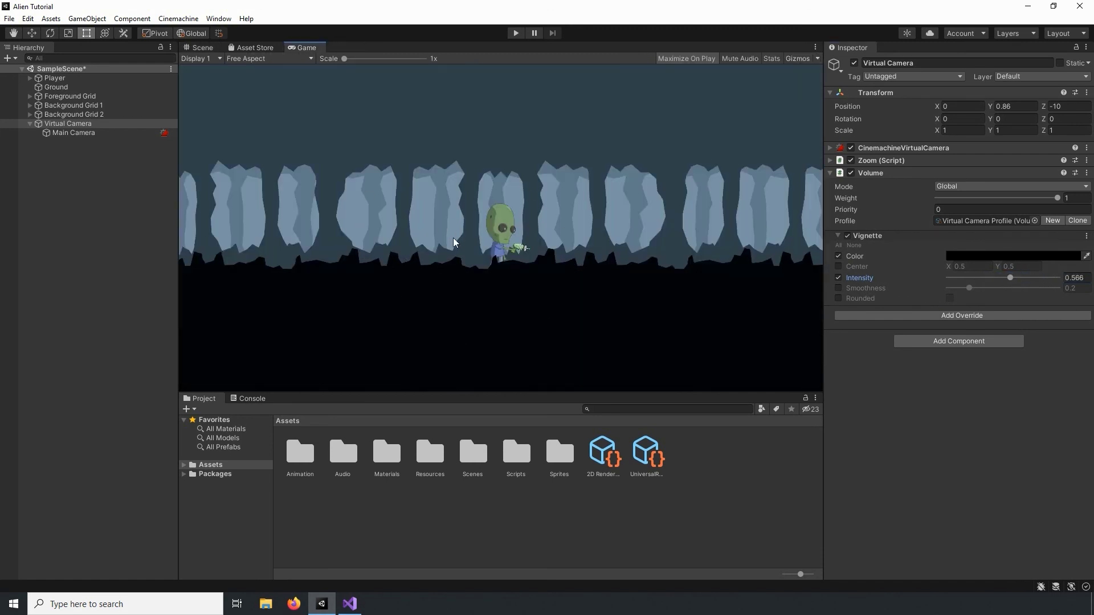
{"action": "left_click", "coordinate": [73, 133]}
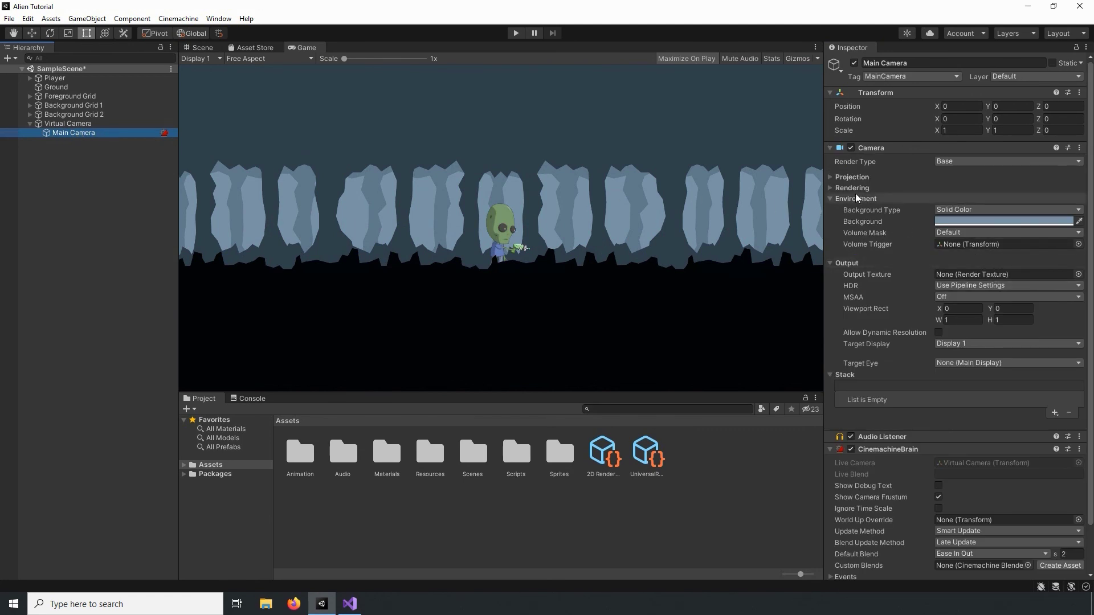
{"action": "left_click", "coordinate": [832, 188]}
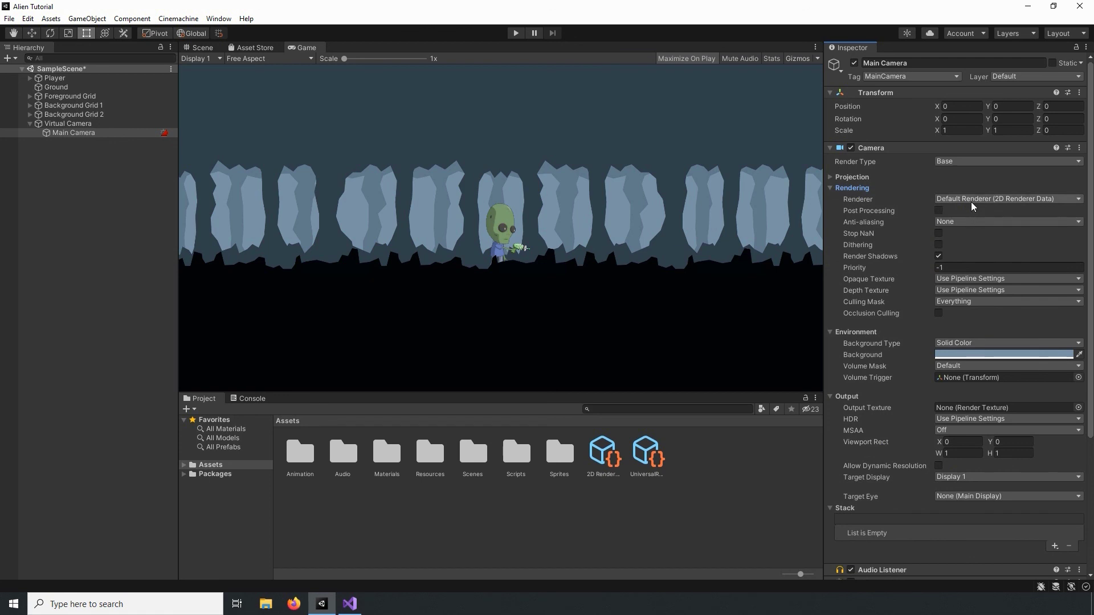
{"action": "left_click", "coordinate": [973, 199]}
{"action": "left_click", "coordinate": [993, 229]}
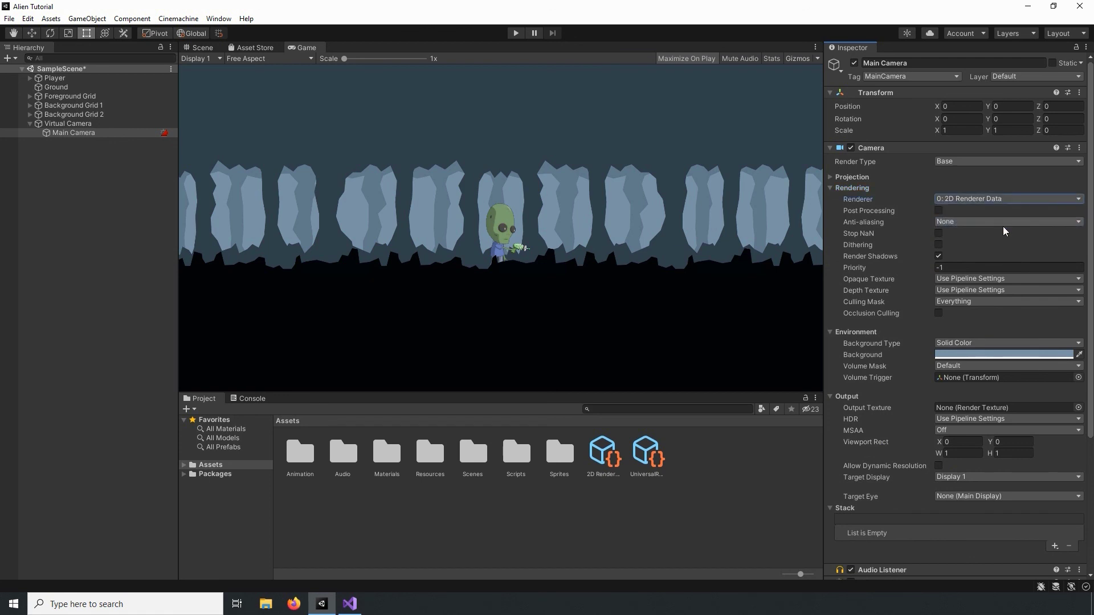
{"action": "left_click", "coordinate": [938, 211]}
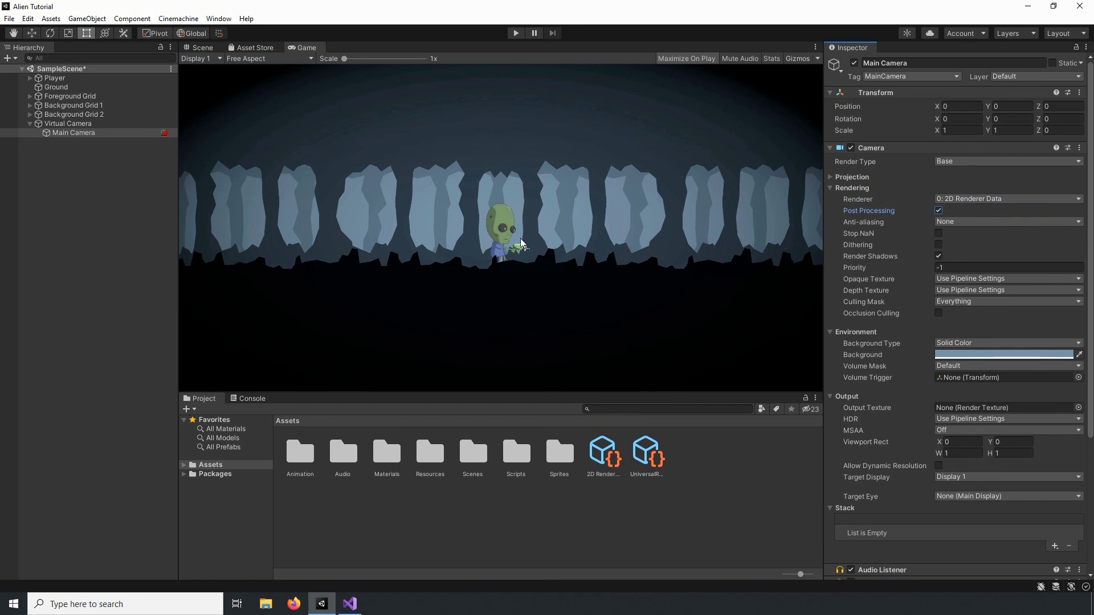
{"action": "left_click", "coordinate": [126, 124]}
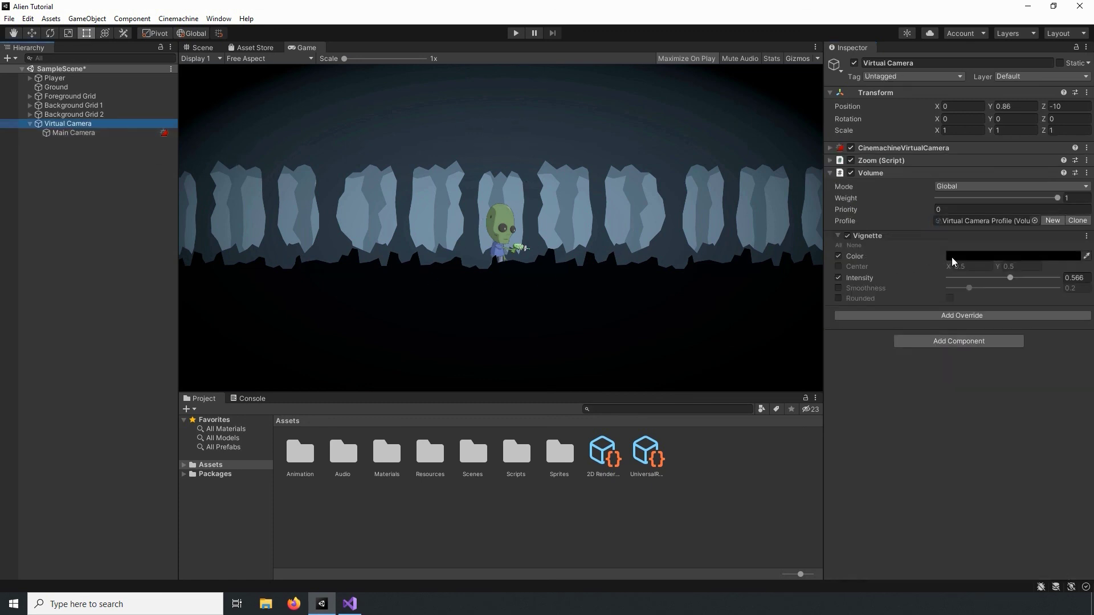